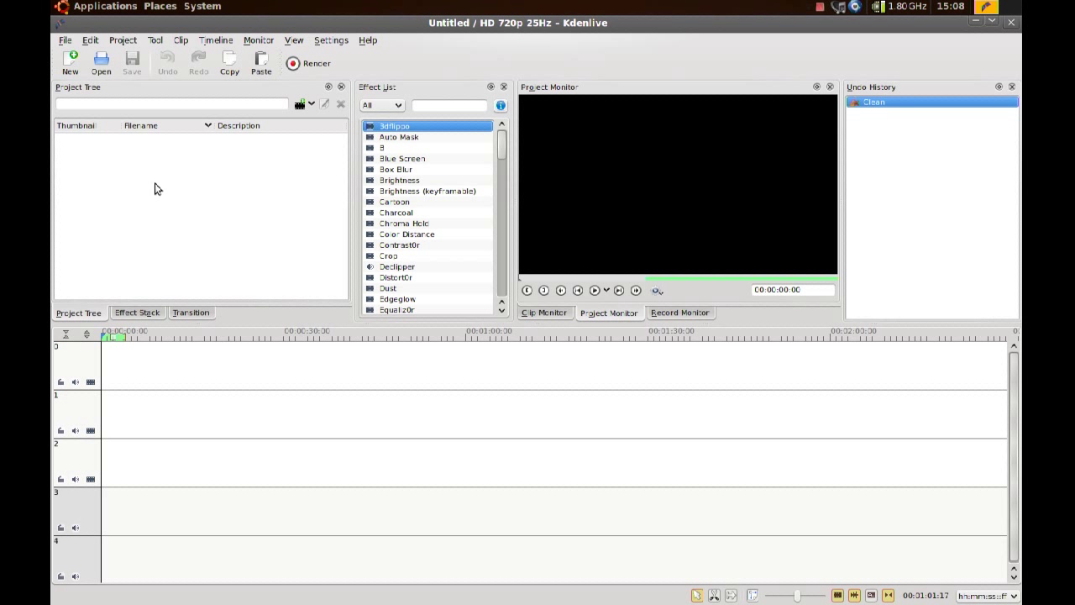
Create a new title clip from the Project Tree and darken its background.
right_click(154, 189)
left_click(199, 244)
mouse_move(681, 327)
left_mouse_down()
mouse_move(729, 325)
mouse_move(674, 327)
left_mouse_up()
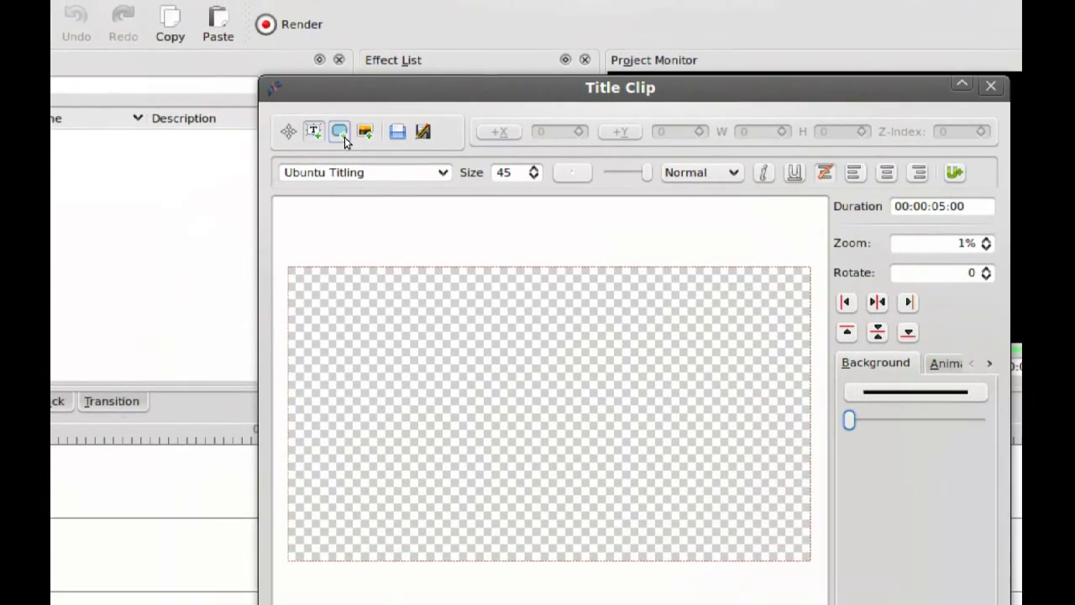
Draw a wide grey 867×220 rectangle at 210, 232 with a light, translucent fill.
left_click(343, 135)
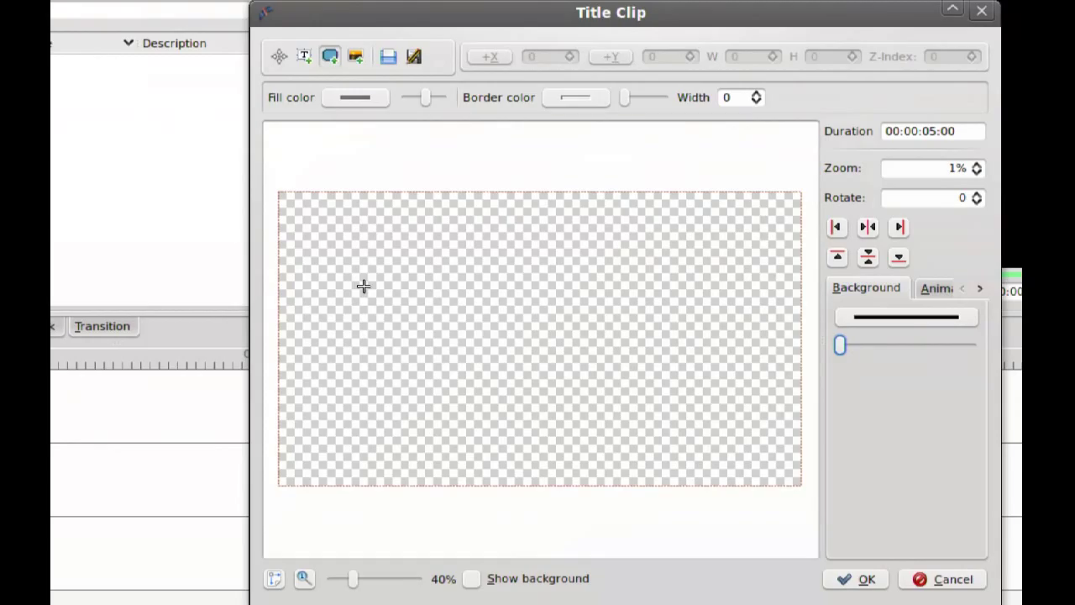
left_click_drag(363, 286, 711, 375)
left_click_drag(594, 345, 596, 344)
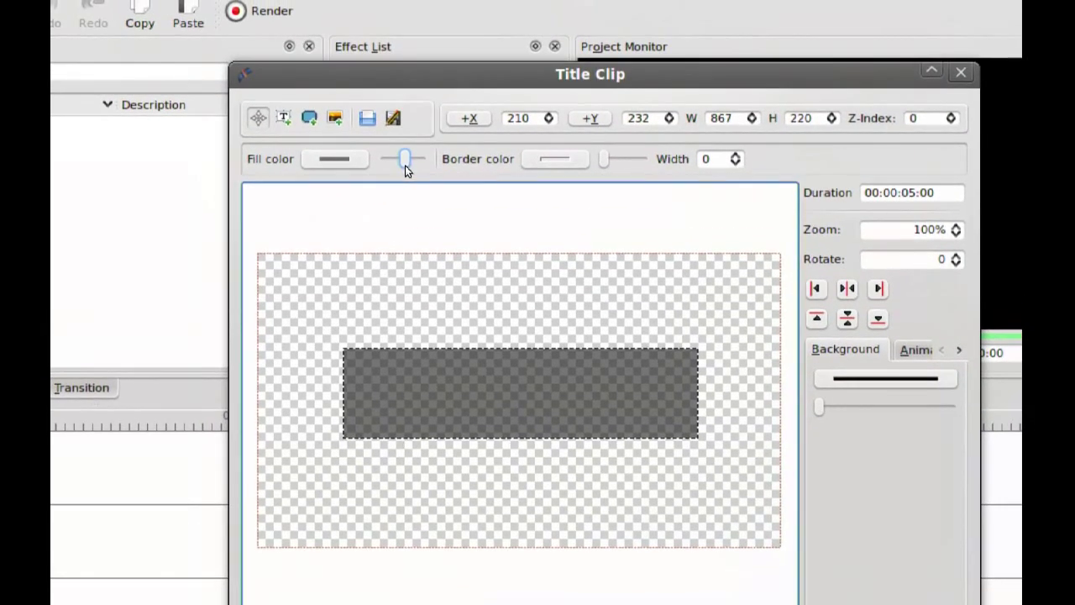
mouse_move(405, 165)
left_mouse_down()
mouse_move(389, 164)
mouse_move(411, 166)
left_mouse_up()
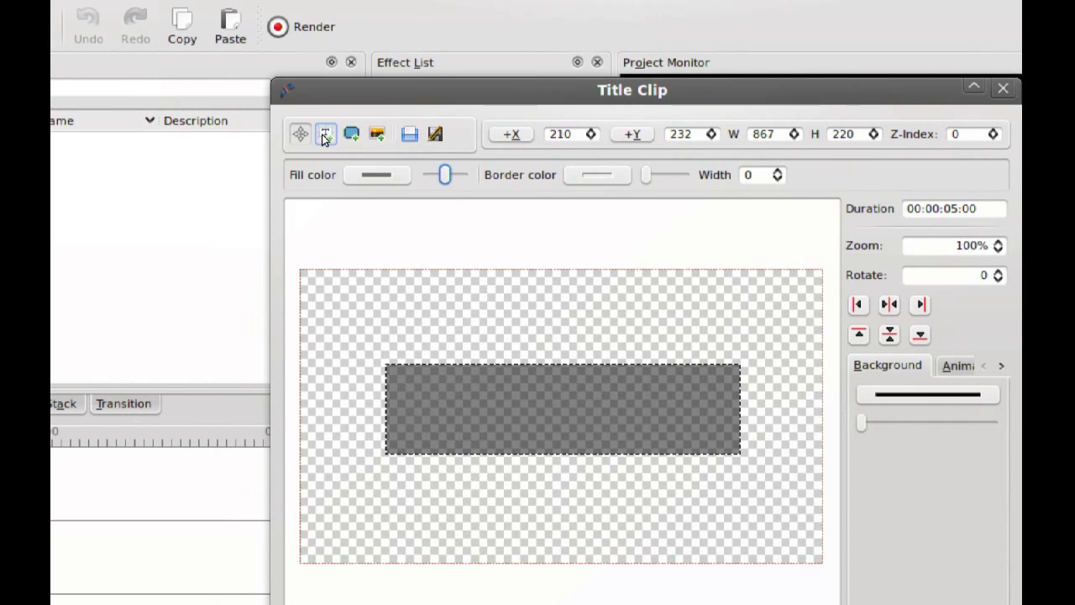
Add the text 'My video title' and centre it horizontally and vertically.
left_click(325, 134)
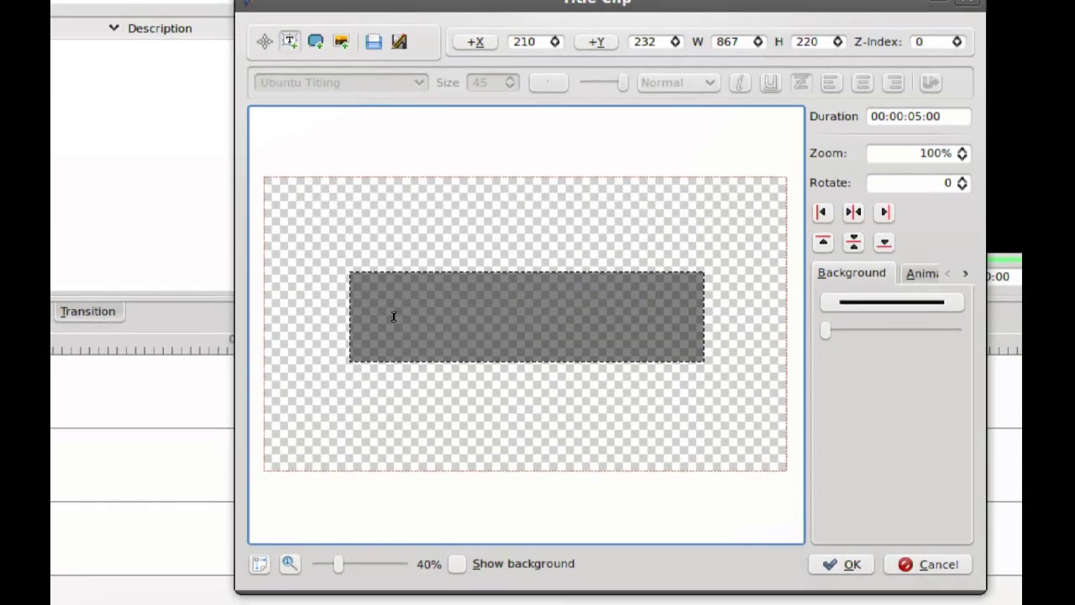
left_click(393, 316)
type("My video title")
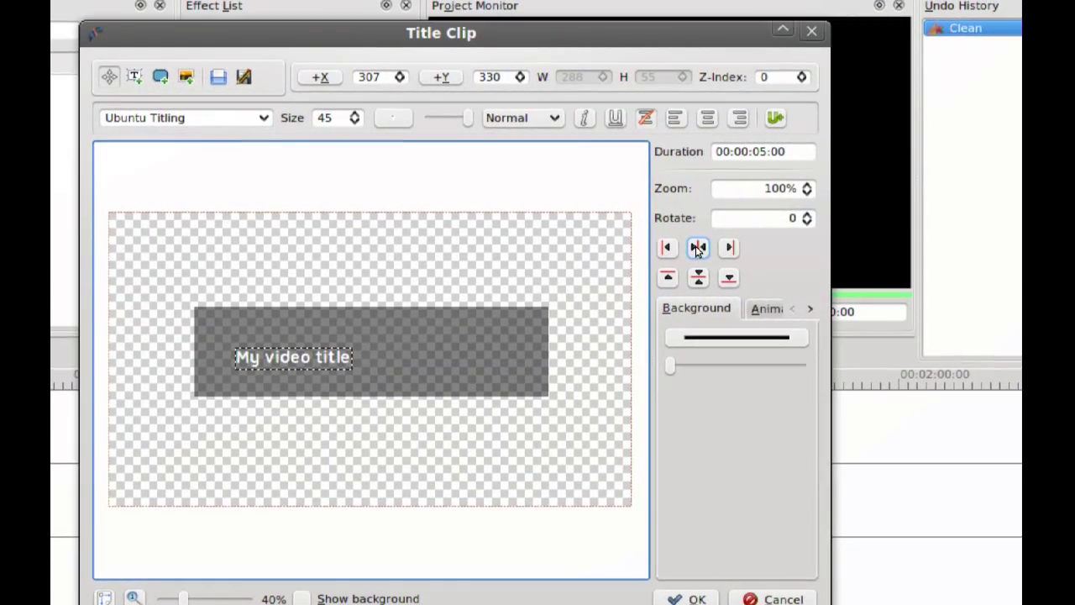
left_click(697, 248)
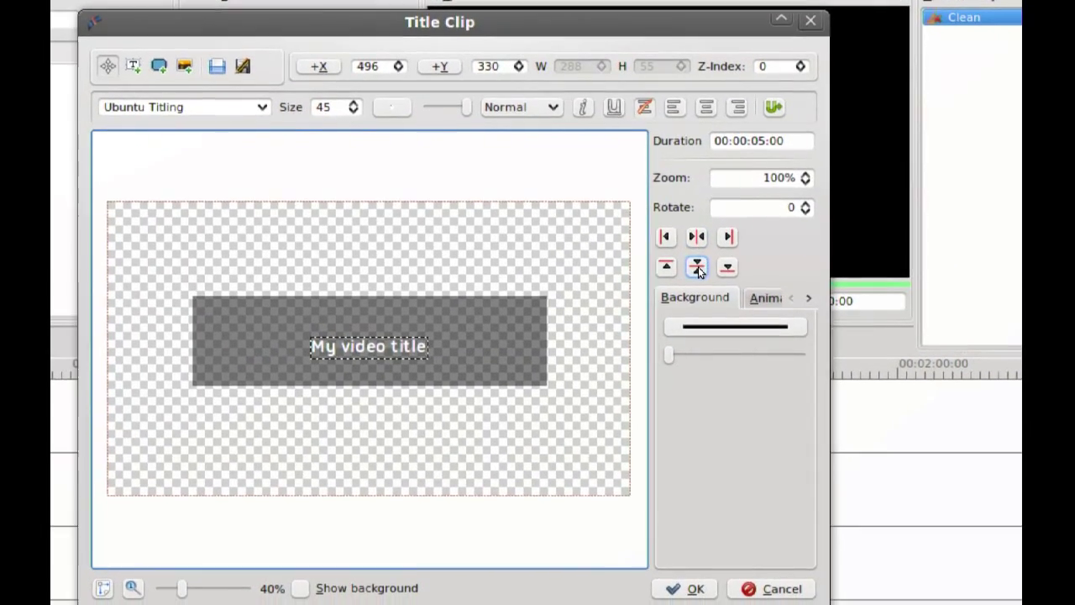
left_click(698, 267)
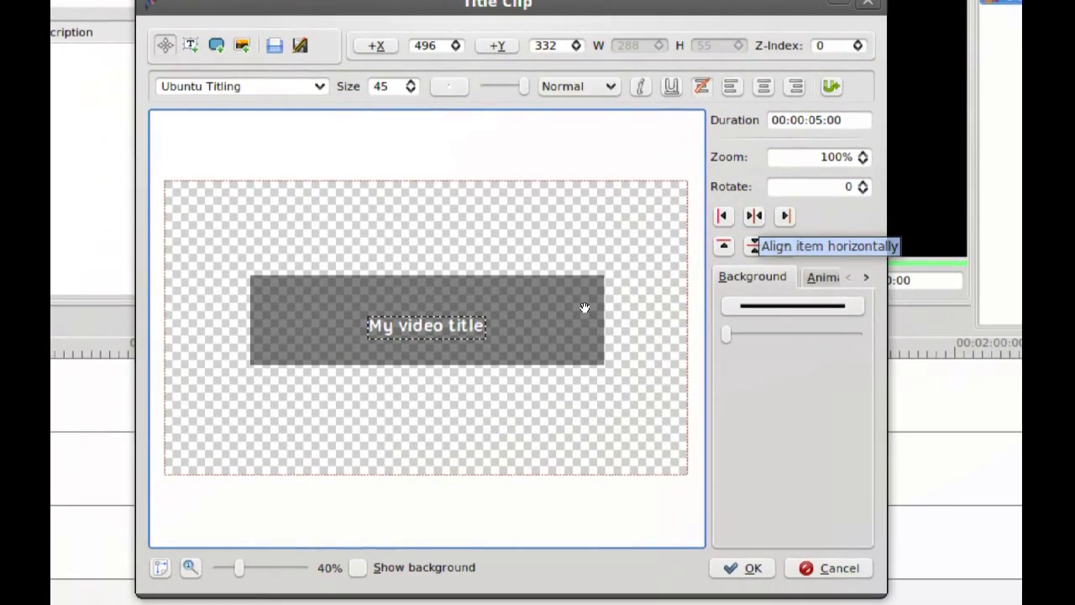
Make the grey box shorter and centre it horizontally and vertically on the frame.
left_click(577, 306)
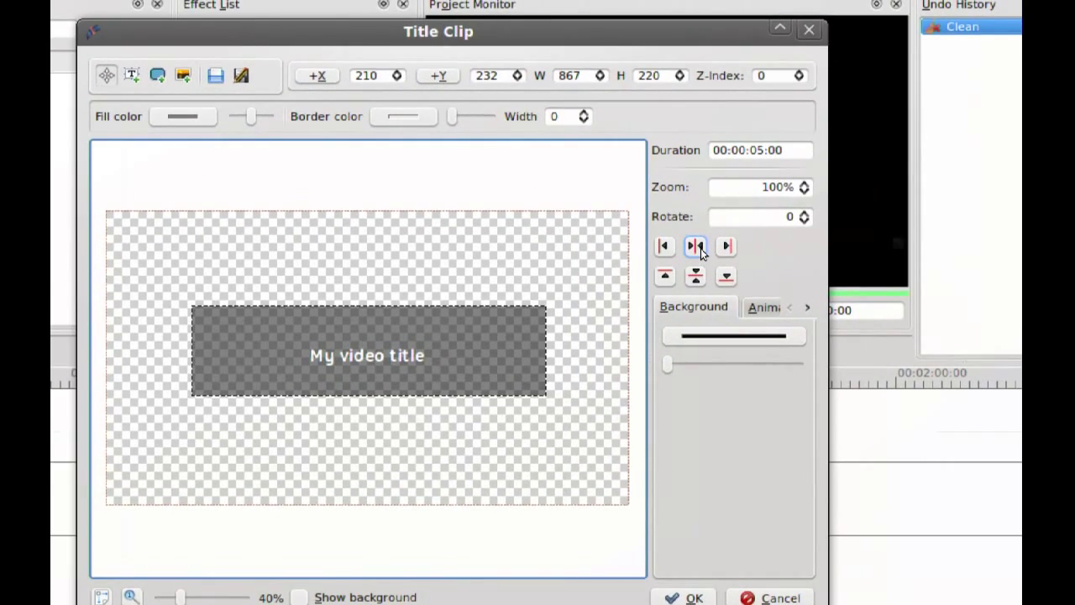
left_click(696, 246)
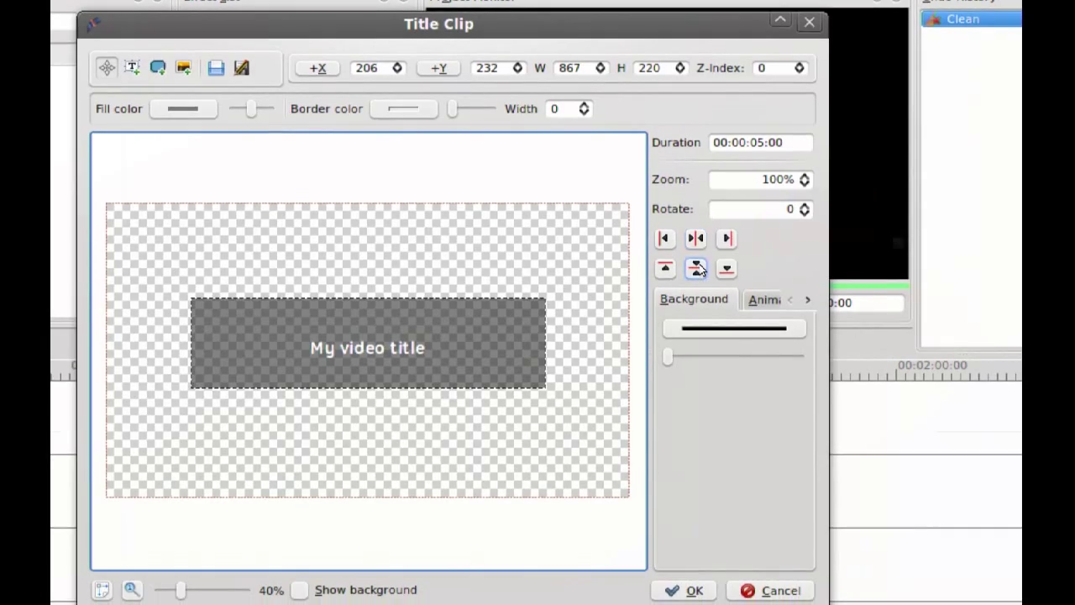
left_click(696, 275)
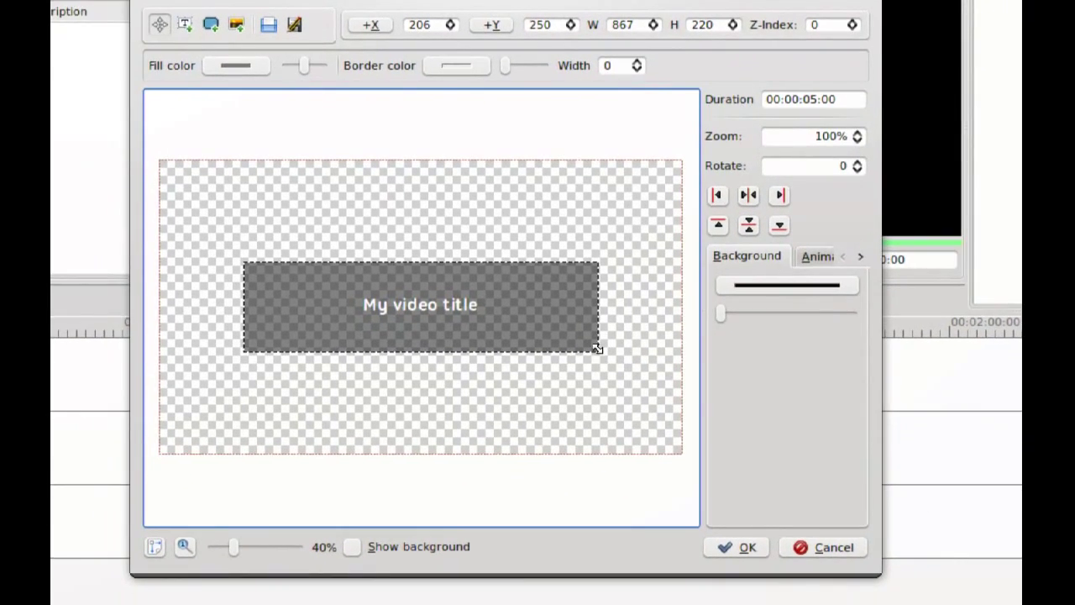
left_click_drag(597, 348, 598, 308)
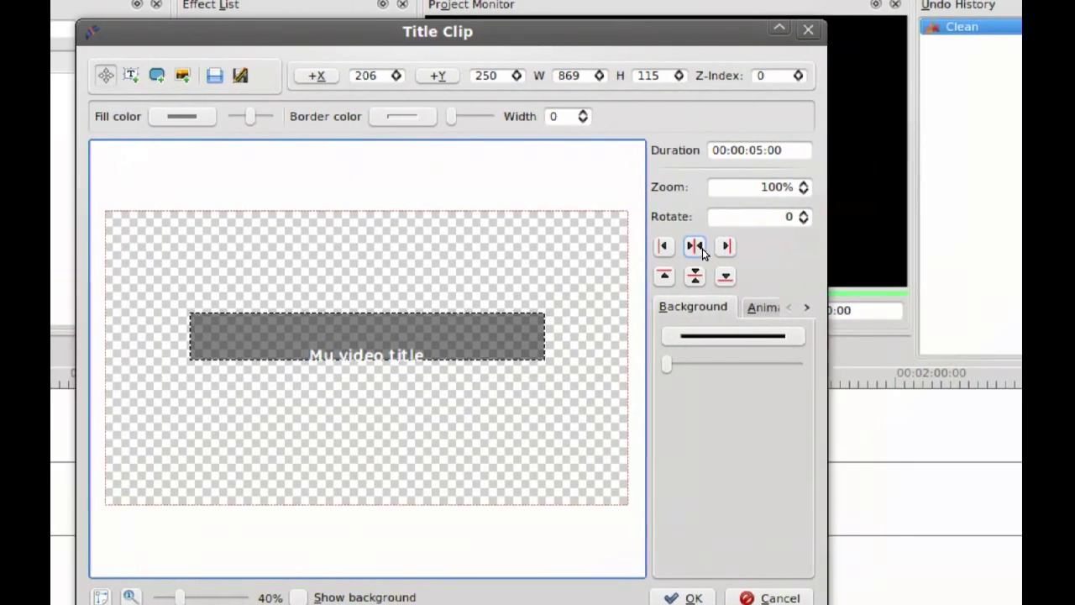
left_click(748, 208)
left_click(749, 238)
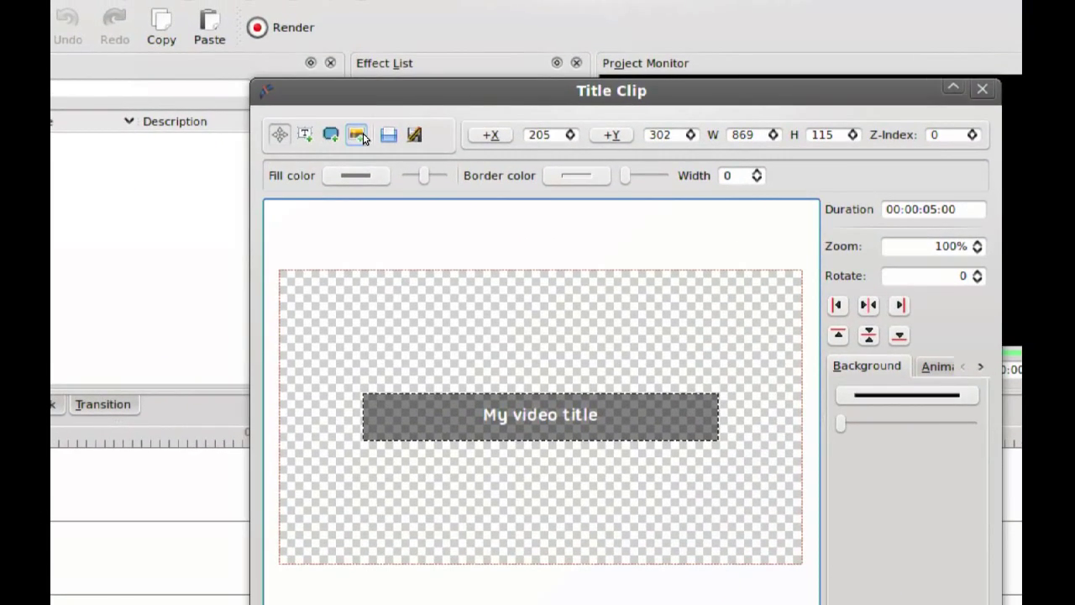
Insert f-spot.png from Pictures/Icons/MaXo-ReMix/apps and move it onto the grey bar.
left_click(360, 137)
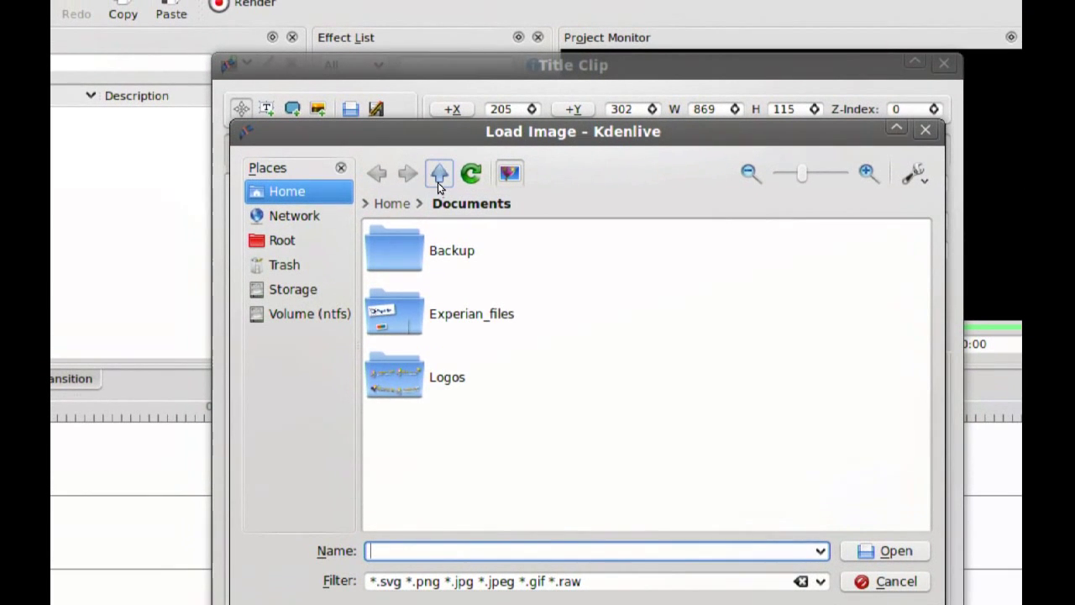
left_click(416, 137)
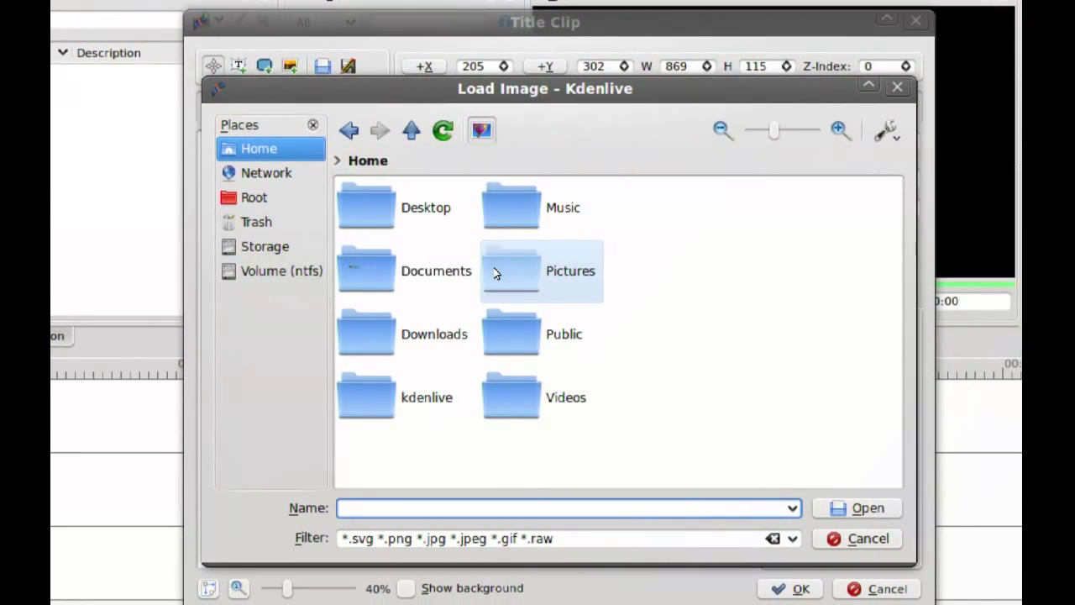
left_click(525, 315)
left_click(407, 236)
left_click(422, 229)
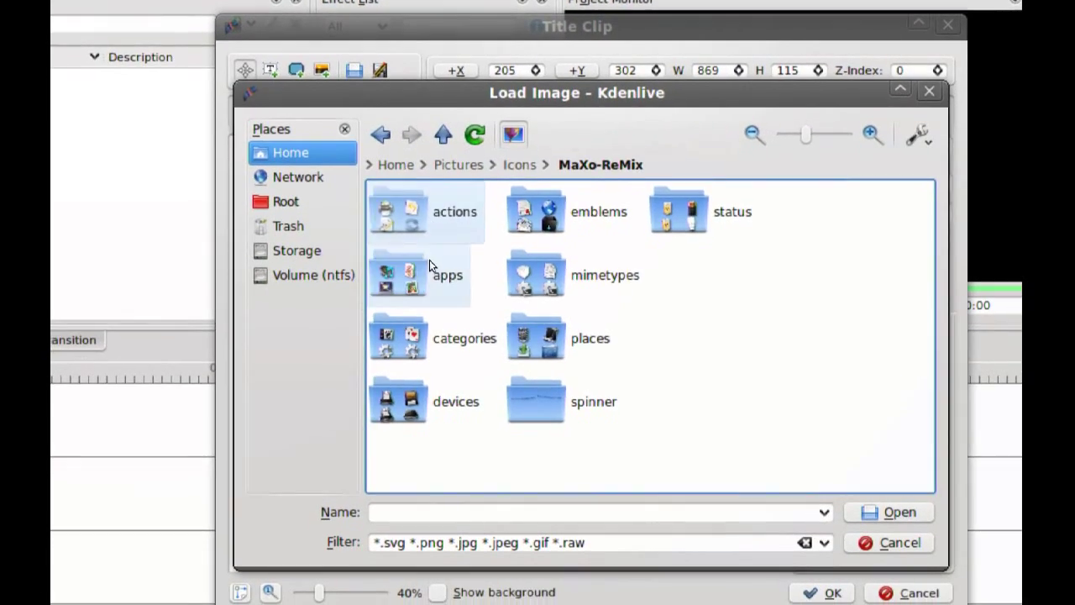
left_click(429, 265)
left_click_drag(404, 411, 473, 410)
double_click(516, 326)
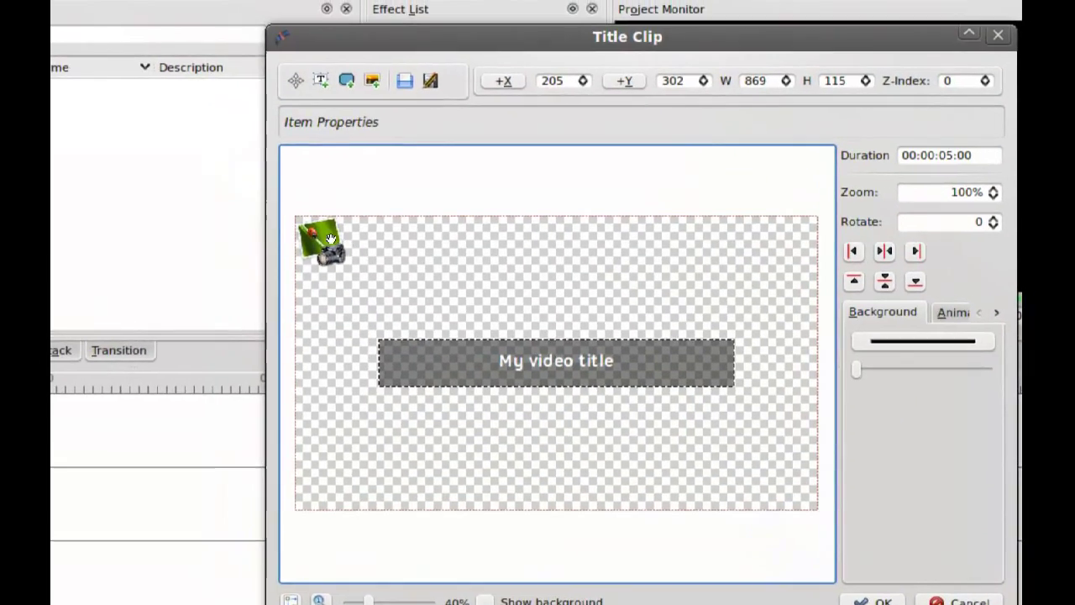
left_click_drag(239, 178, 562, 301)
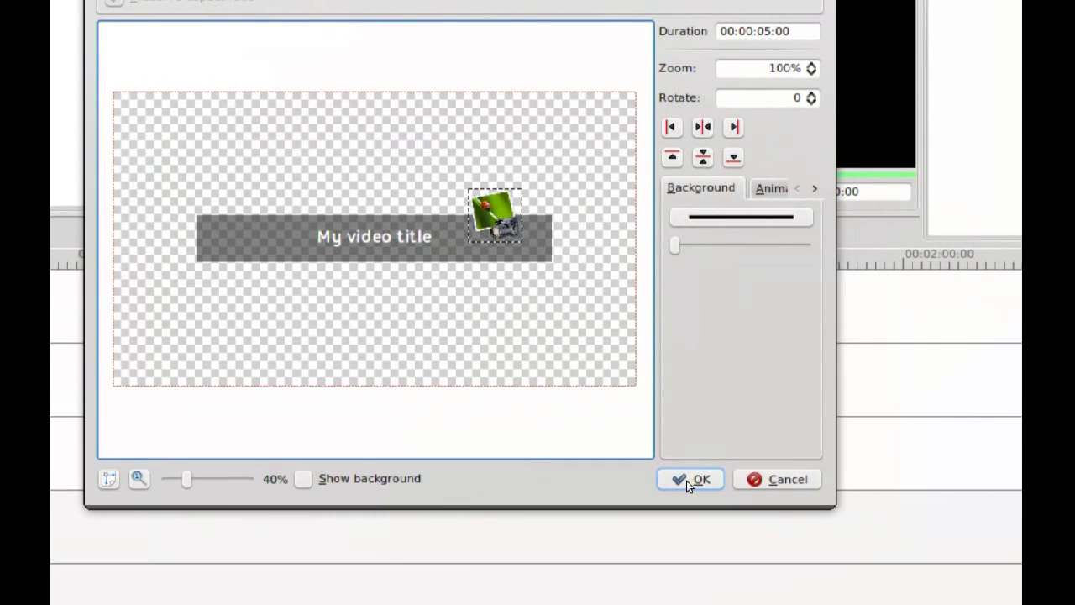
Finish the title, place it on track 0, and start adding a clip from the Project Tree.
left_click(745, 530)
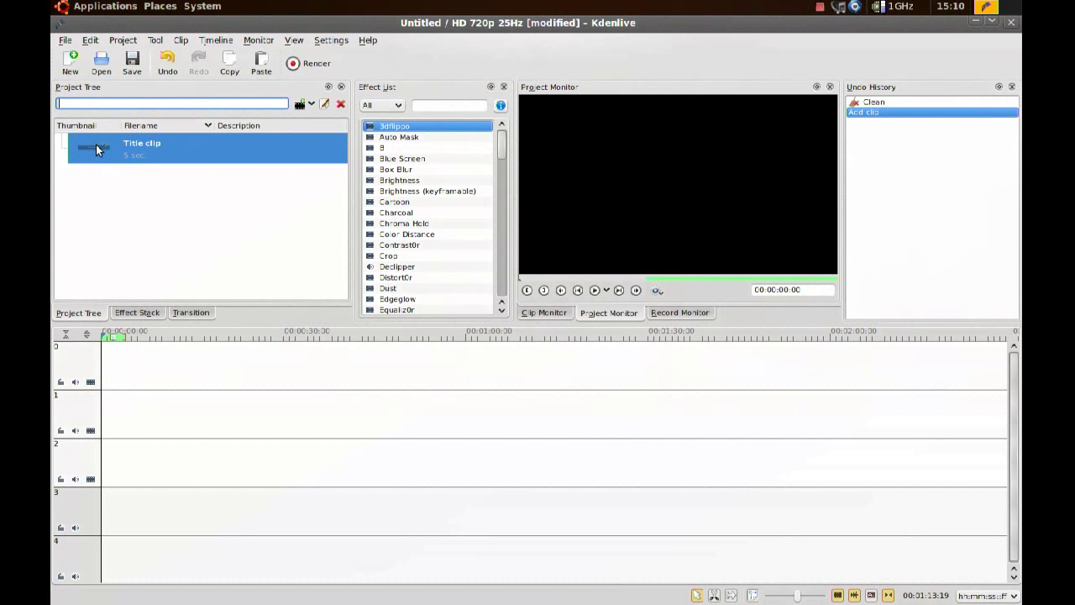
left_click_drag(96, 148, 176, 362)
left_click(87, 316)
left_click(299, 104)
Import DualMon.mp4 from Videos/Screencasts and place it on the timeline.
left_click(510, 335)
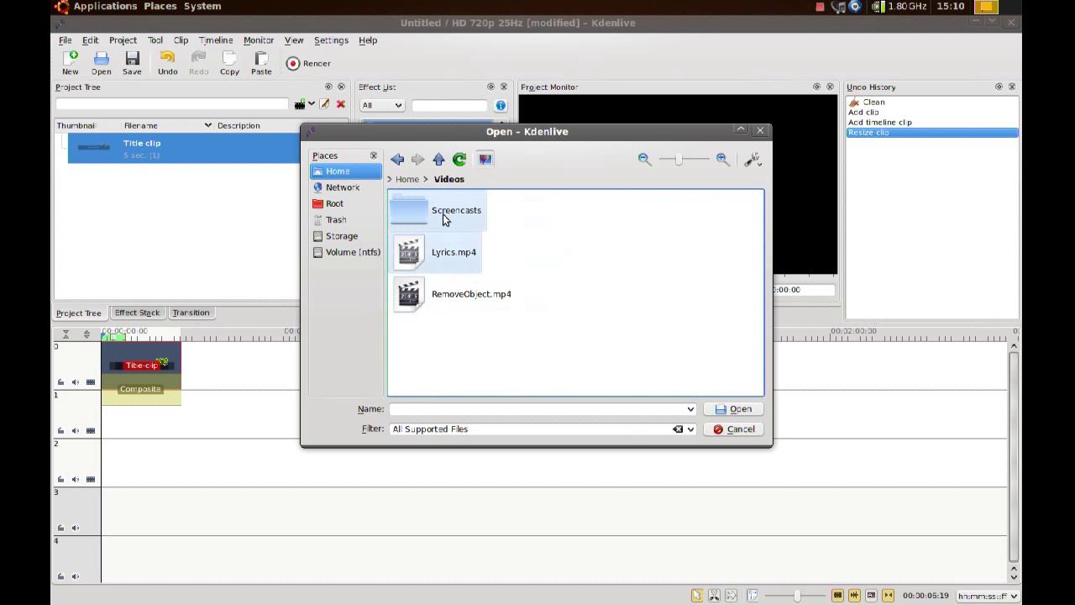
left_click(440, 212)
double_click(591, 300)
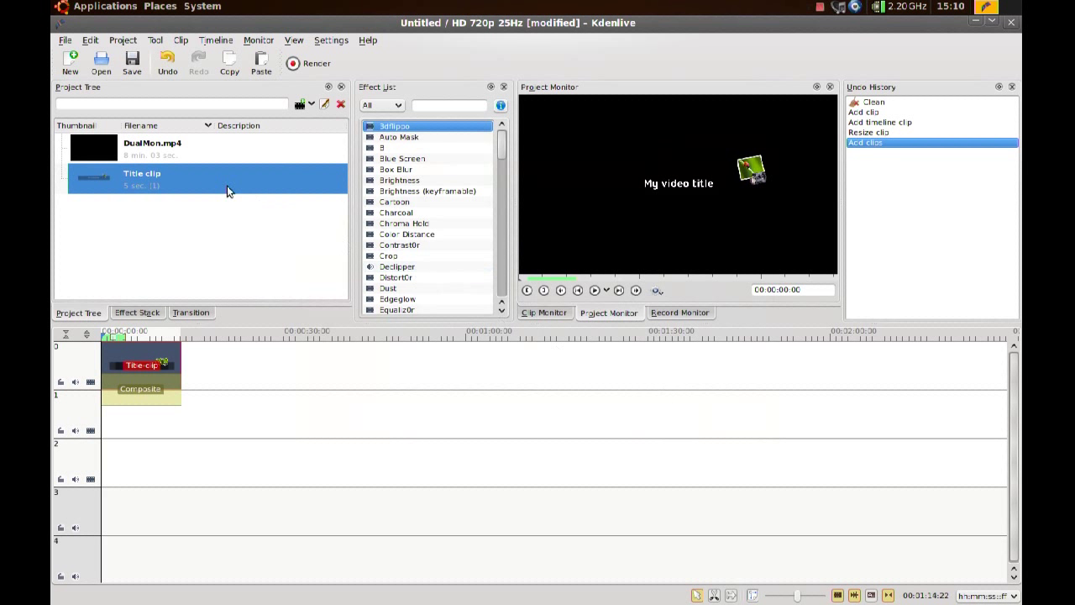
left_click(102, 140)
left_click_drag(232, 412, 223, 467)
Trim the video's start, move it to track 1 under the title, and lengthen the title clip.
left_click_drag(327, 463, 592, 464)
left_click_drag(811, 465, 310, 428)
left_click_drag(174, 363, 138, 340)
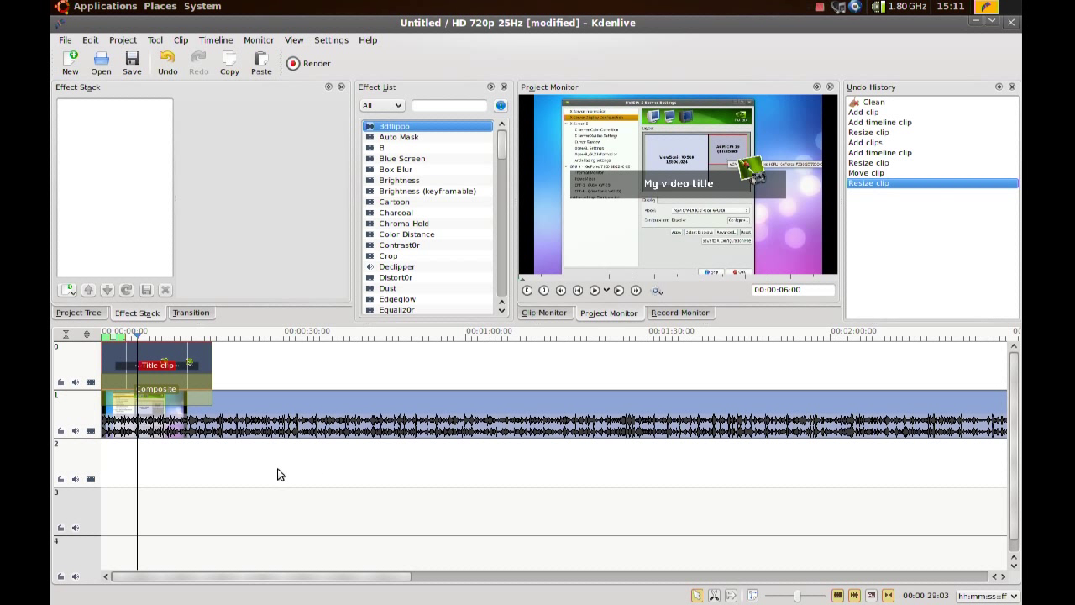
Start adding a clip from the Project Tree and browse to the Music folder.
left_click(104, 319)
right_click(164, 228)
left_click(203, 236)
left_click(437, 159)
left_click(438, 160)
left_click(538, 210)
left_click(527, 253)
left_click(397, 159)
left_click(512, 252)
left_click(397, 160)
Import '03 - Citadel.mp3' from Royalty Free/Celestial Aeon Project and place it on track 2.
type("roy")
left_click(693, 257)
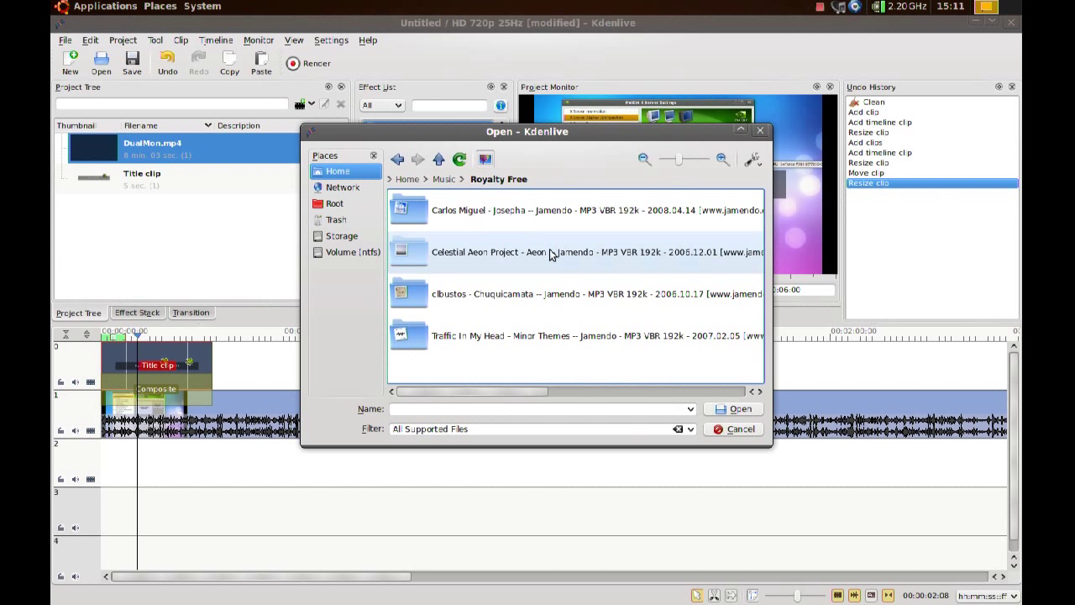
left_click(509, 260)
double_click(473, 253)
left_click_drag(84, 141, 107, 460)
Apply the Volume (keyframable) effect to the Citadel music clip.
scroll(506, 148, "down", 1)
left_click(391, 465)
left_click(502, 150)
left_click_drag(502, 150, 499, 285)
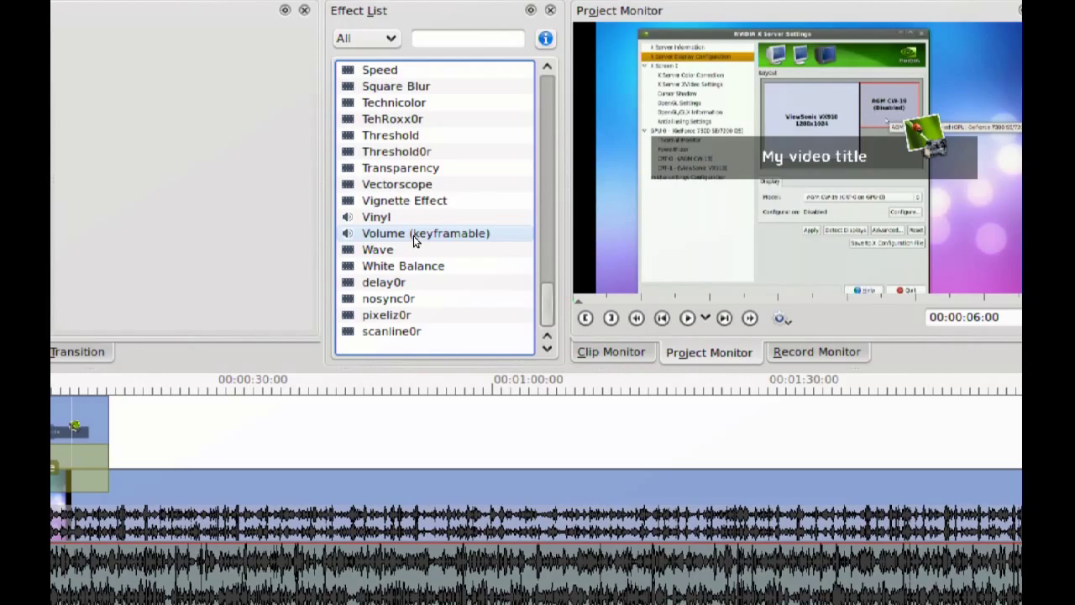
double_click(413, 233)
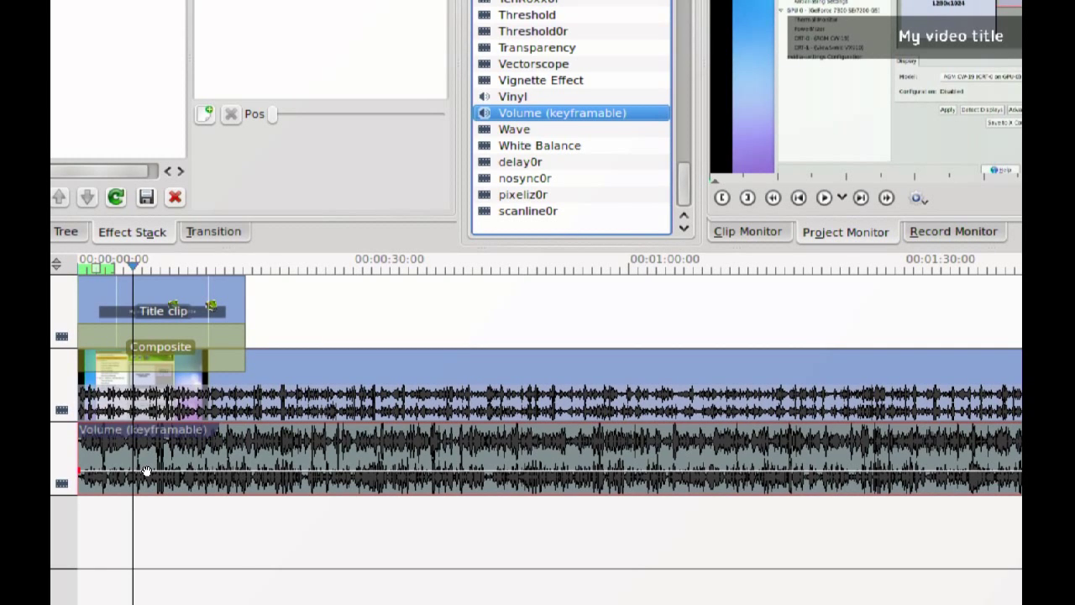
Add four volume keyframes, lowering the second and shifting the last one later.
double_click(147, 472)
double_click(174, 472)
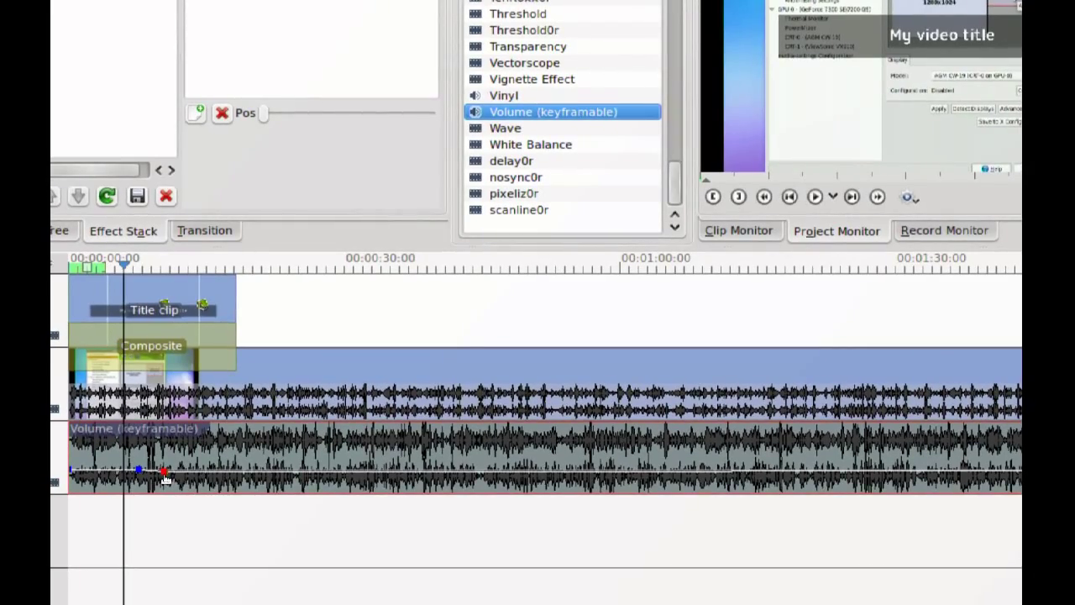
left_click_drag(167, 477, 169, 492)
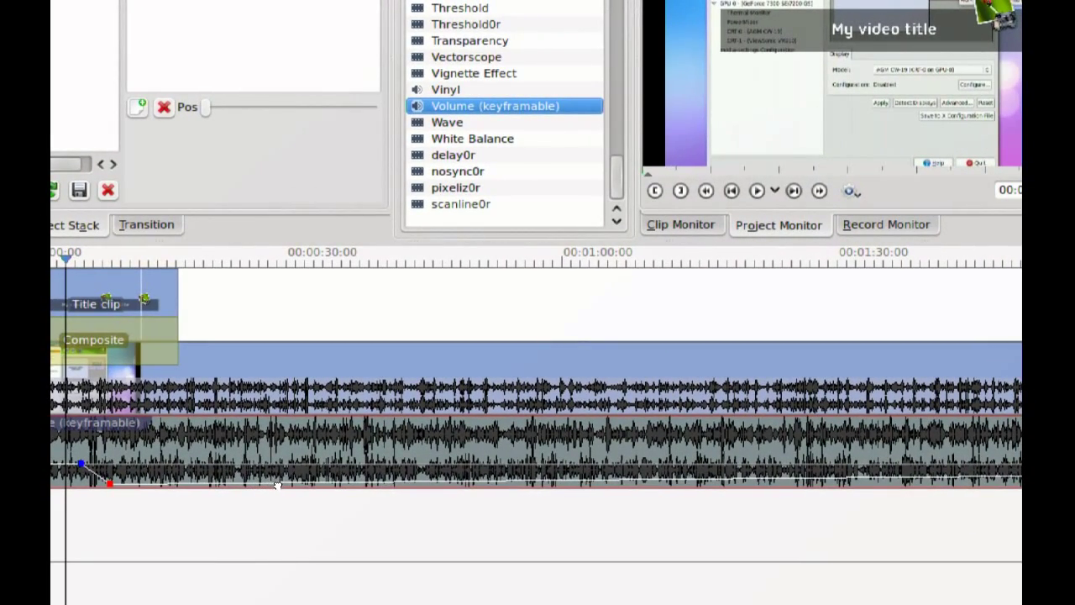
double_click(277, 485)
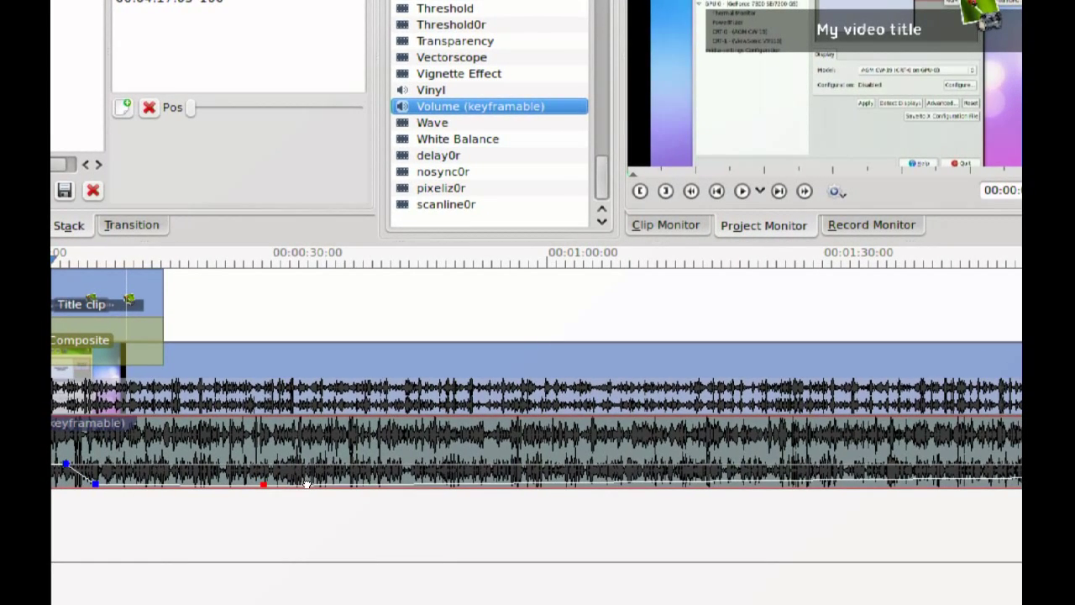
double_click(306, 468)
left_click_drag(306, 476, 339, 475)
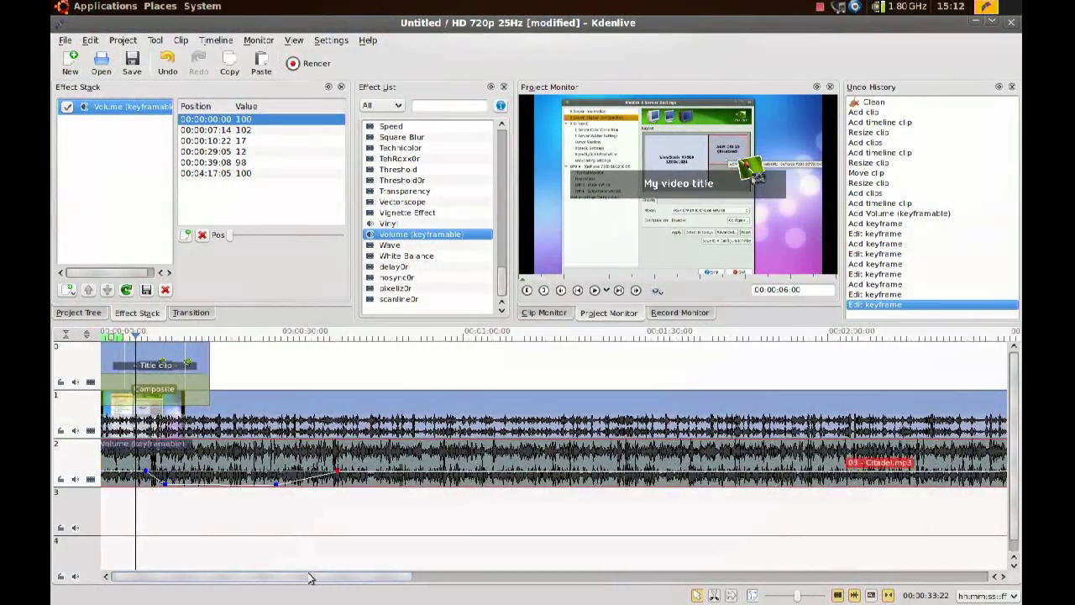
Scroll the timeline and switch back to the Project Tree clip list.
mouse_move(309, 578)
left_mouse_down()
mouse_move(383, 576)
mouse_move(307, 576)
left_mouse_up()
left_click(89, 313)
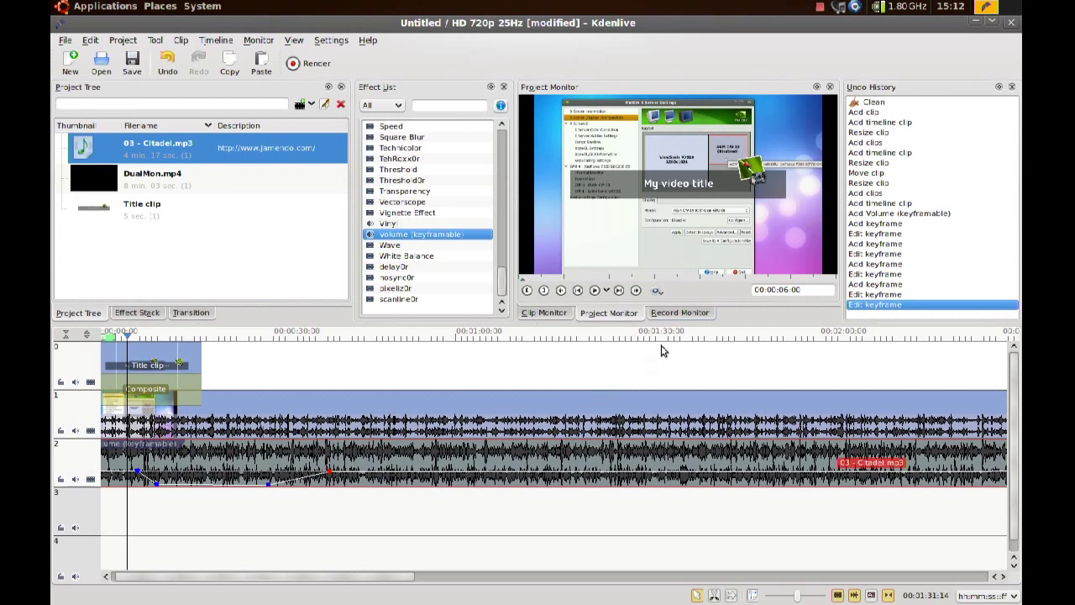